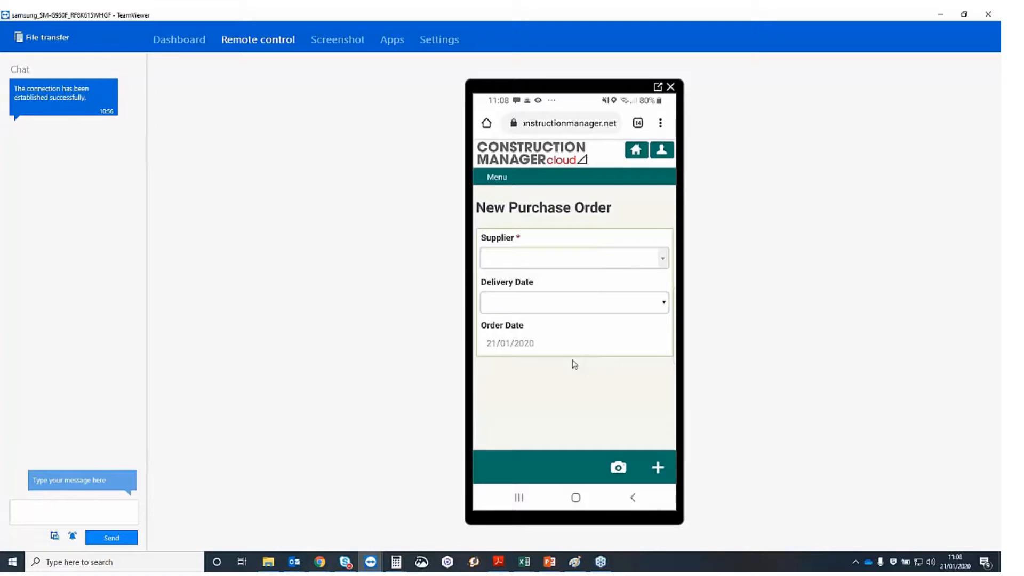
Pick ABB001 A B Brickwork as the supplier on the new purchase order
click(604, 260)
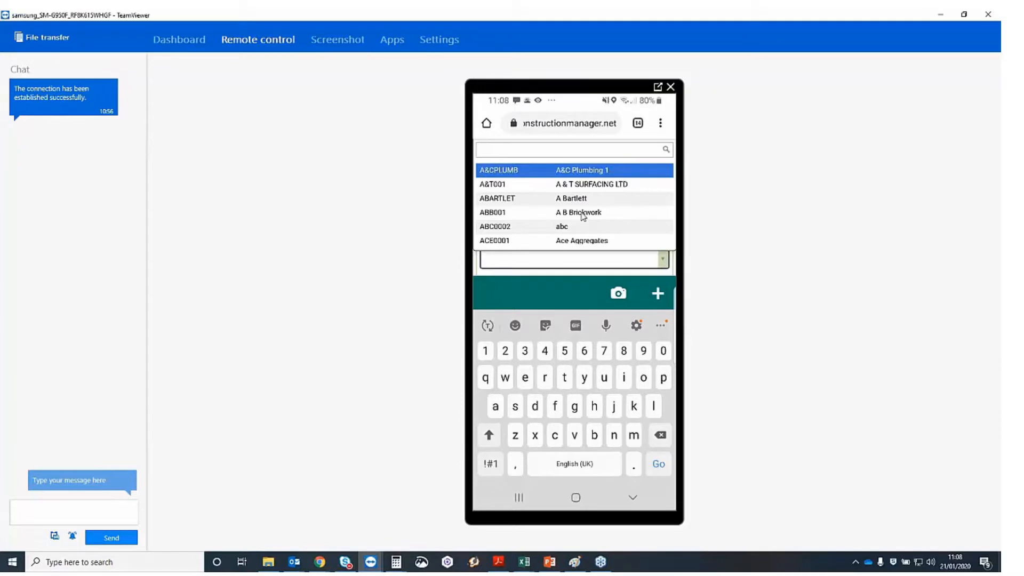
click(582, 213)
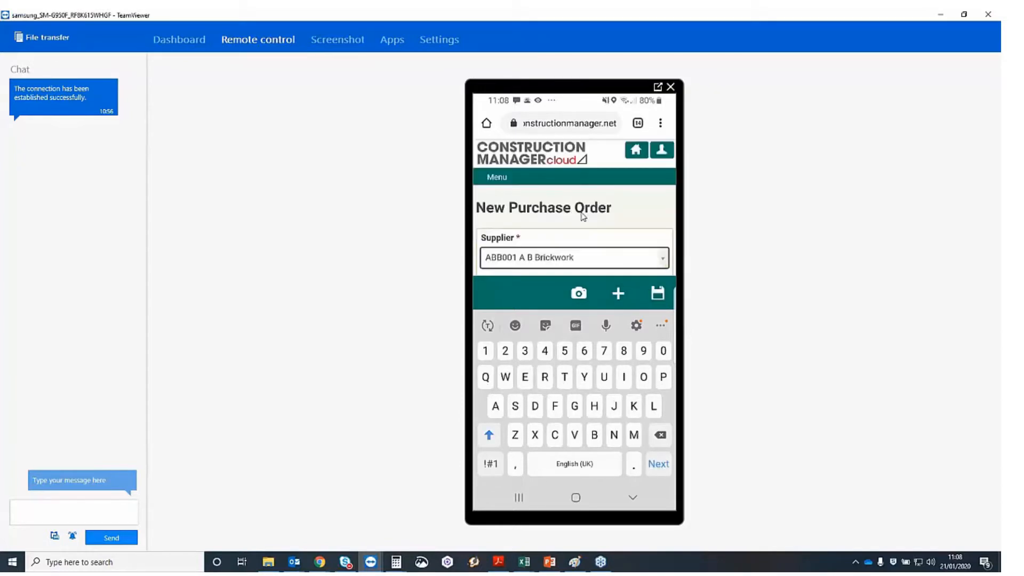
scroll(583, 216, down, 3)
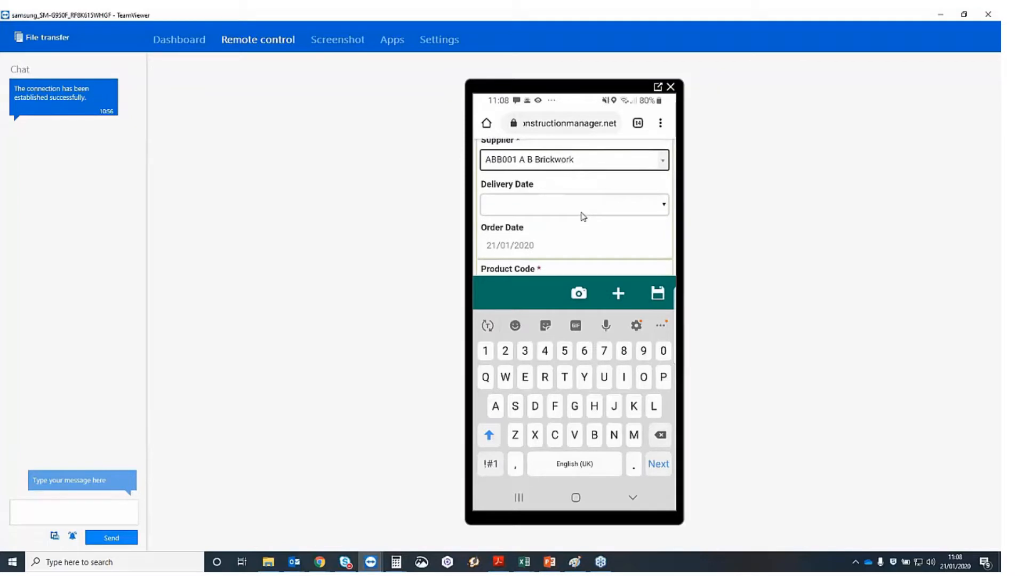
scroll(583, 216, down, 3)
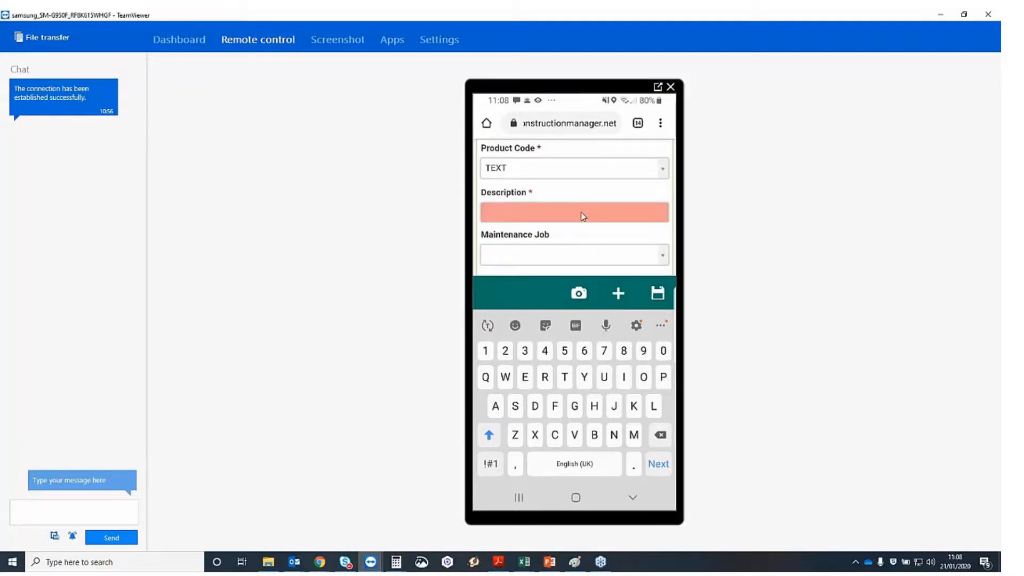
Enter the line description 'Material' and assign the order to contract 1025 Atlas
click(582, 216)
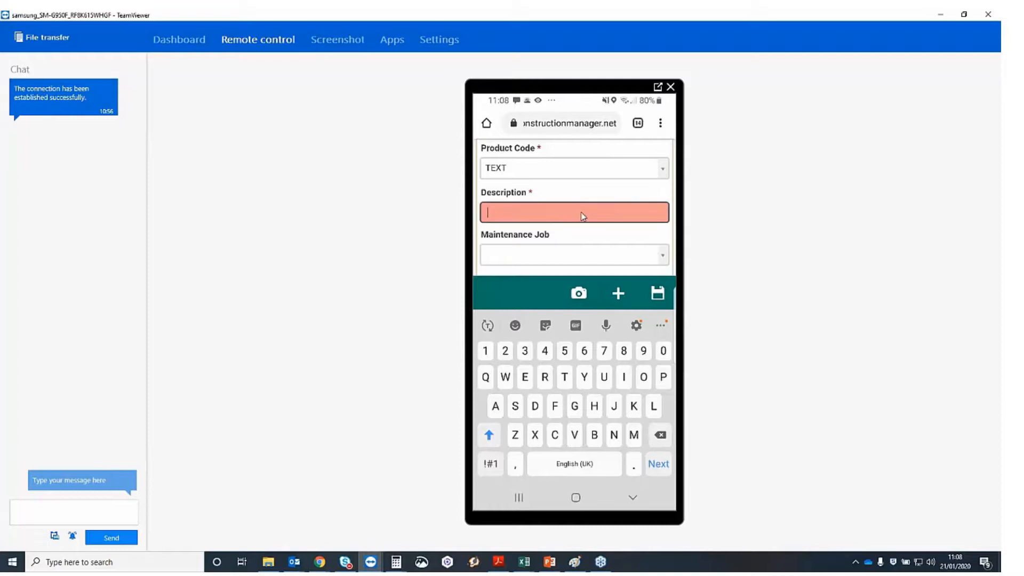
text(Mater)
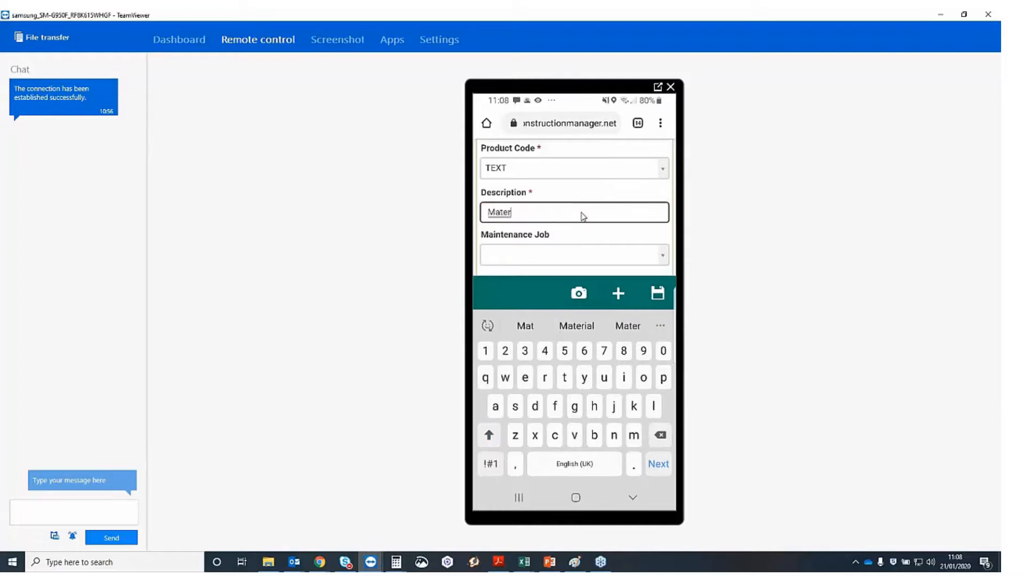
text(ial)
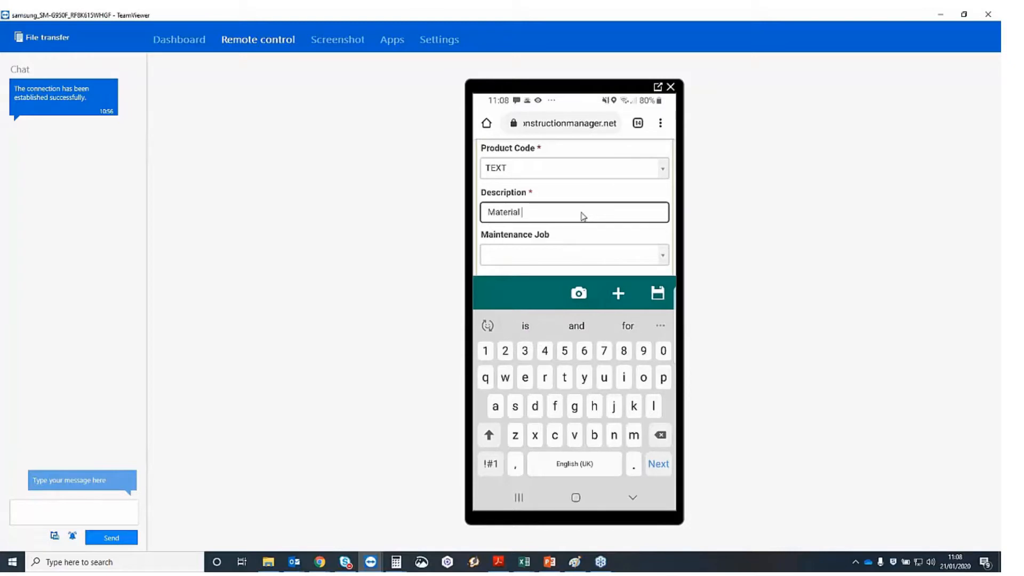
scroll(583, 216, down, 1)
scroll(583, 216, down, 1)
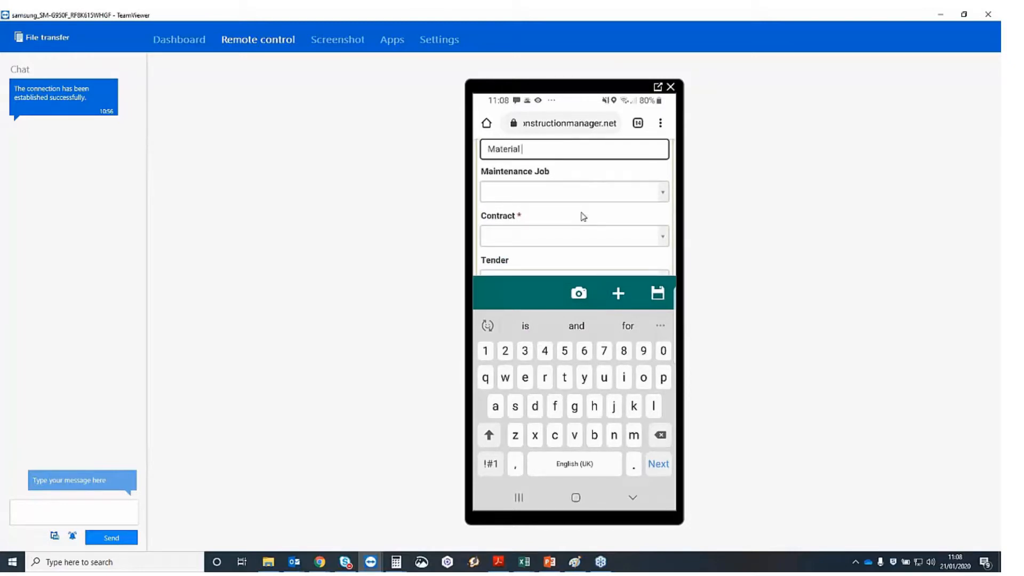
scroll(583, 216, down, 1)
click(583, 216)
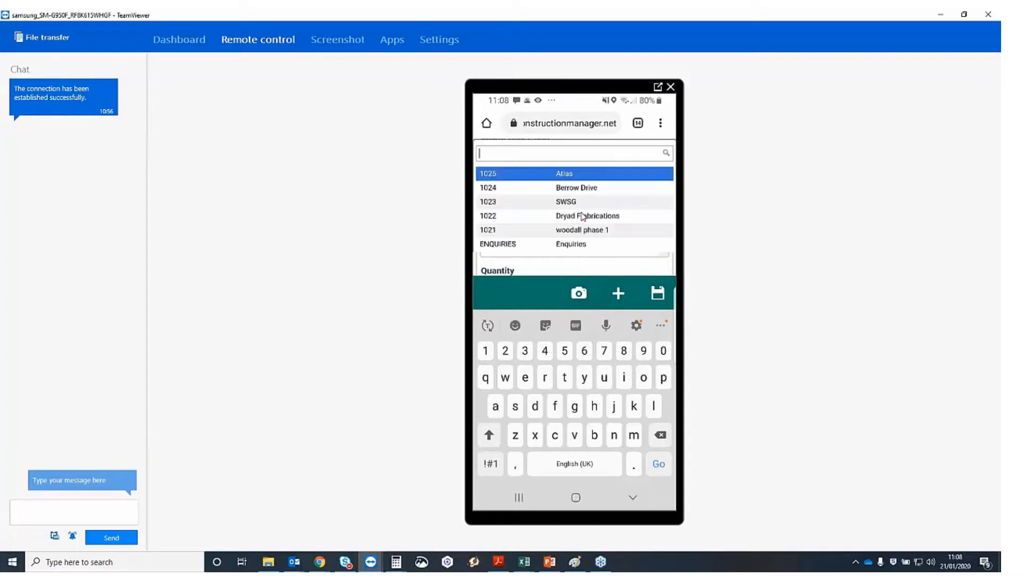
key(Return)
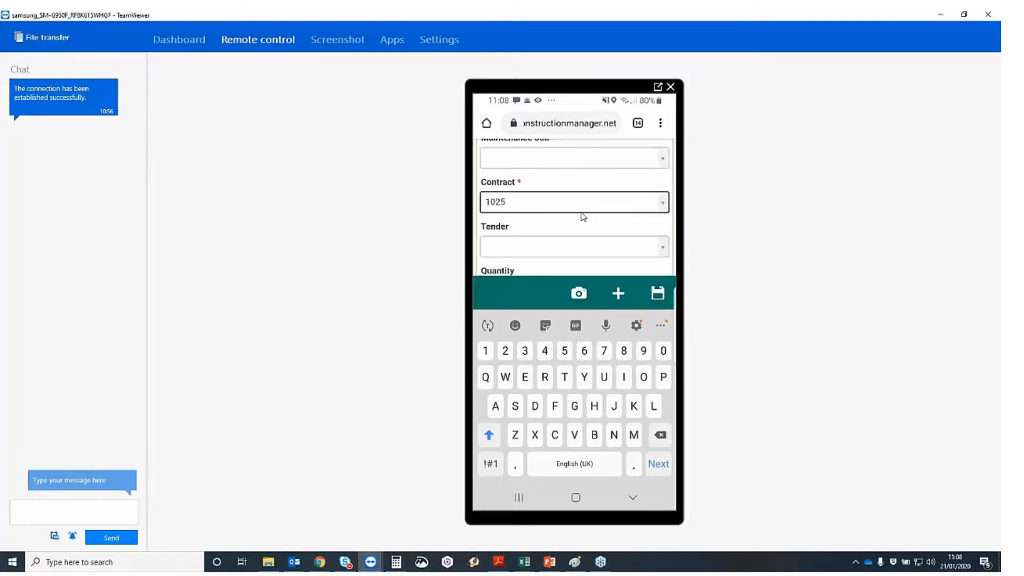
scroll(583, 216, down, 3)
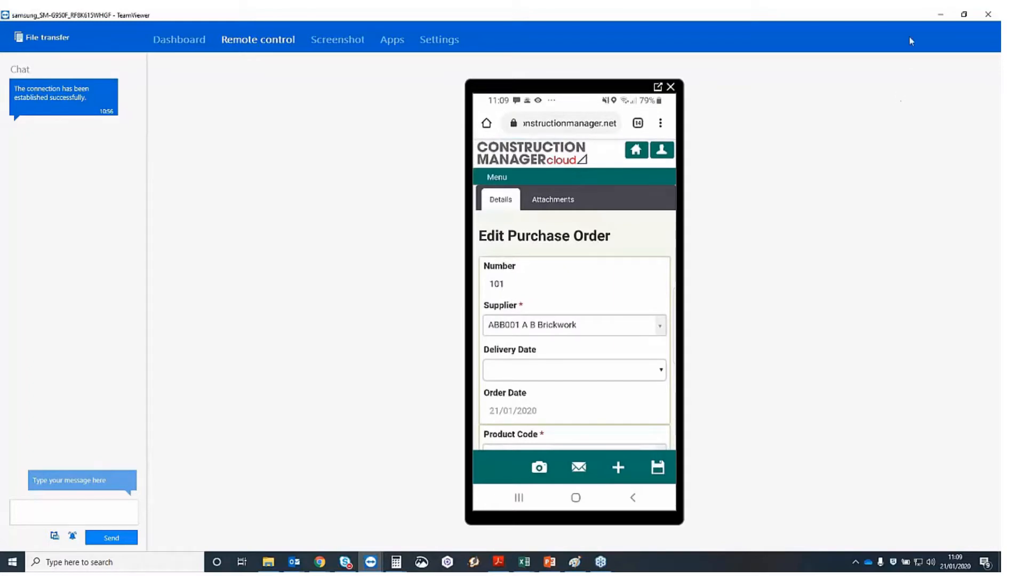
Leave the phone session and open the Orders > Suppliers purchase order list on desktop
click(940, 15)
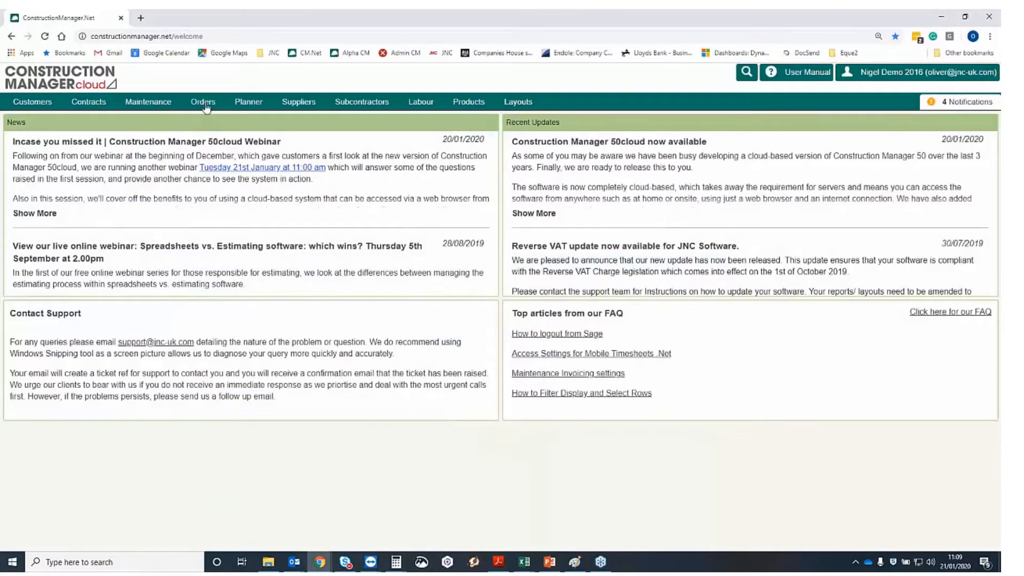
click(204, 103)
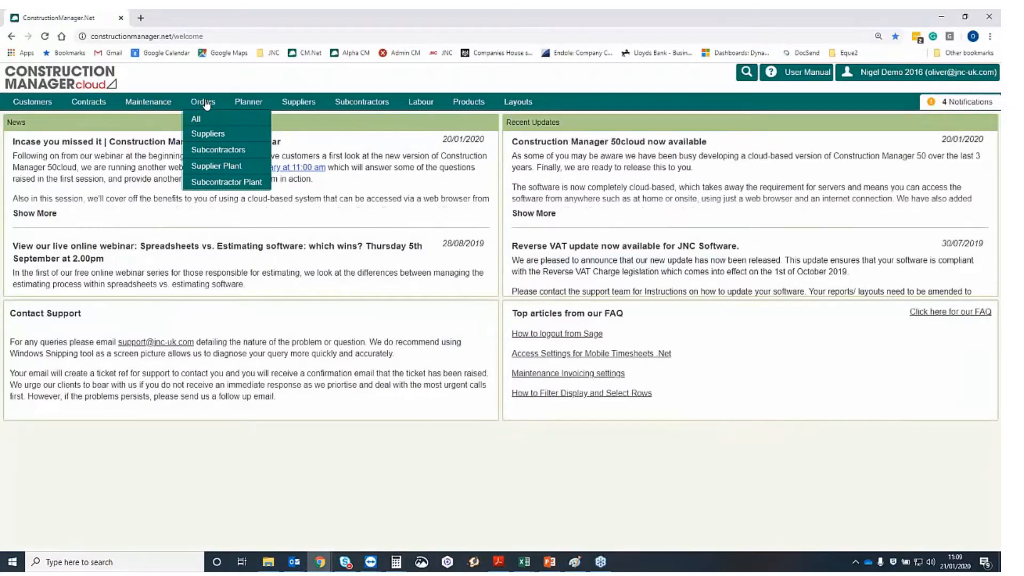
click(225, 138)
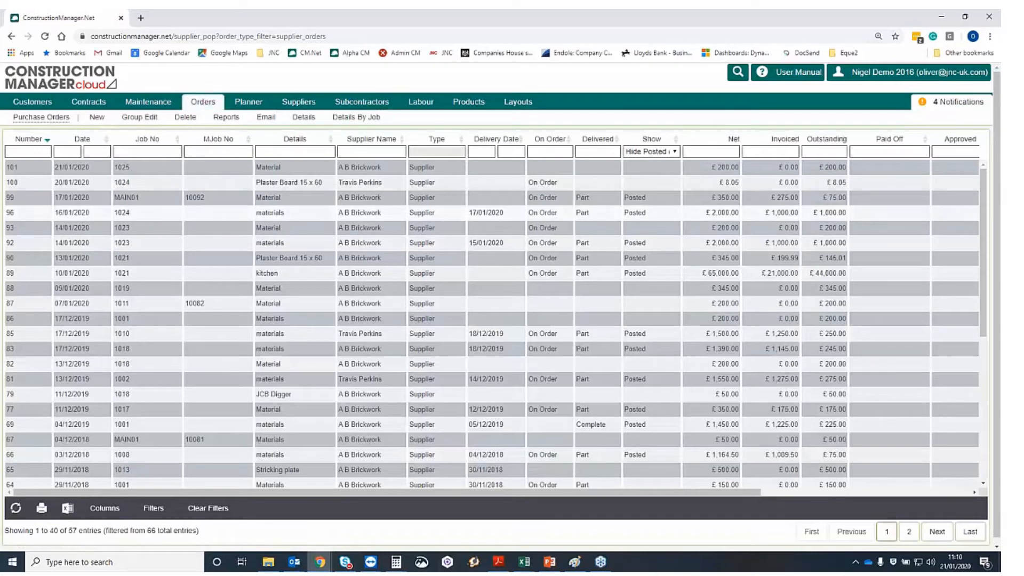
Open purchase order 101 and fill in its reference and manual order reference
click(12, 170)
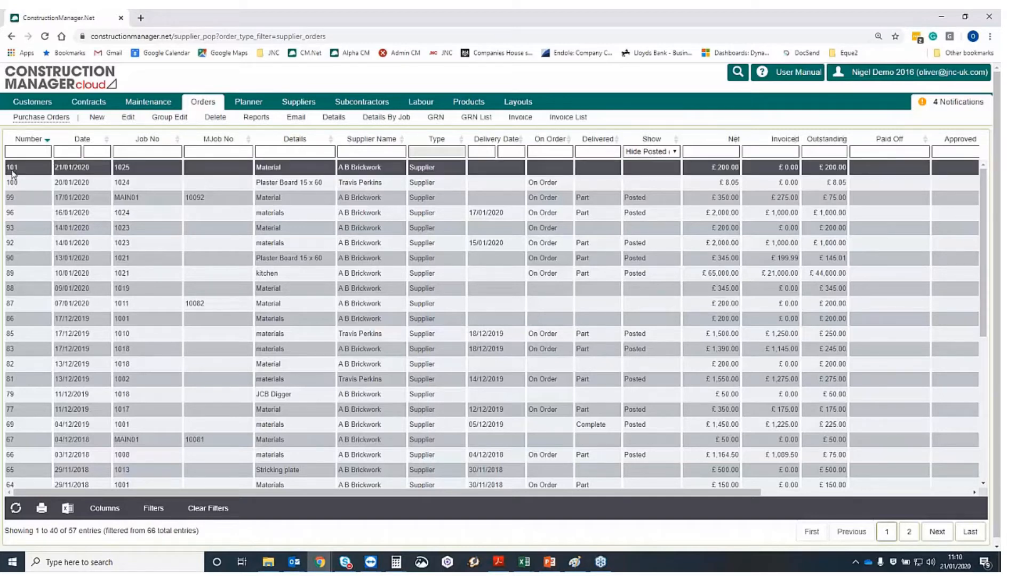
double_click(159, 171)
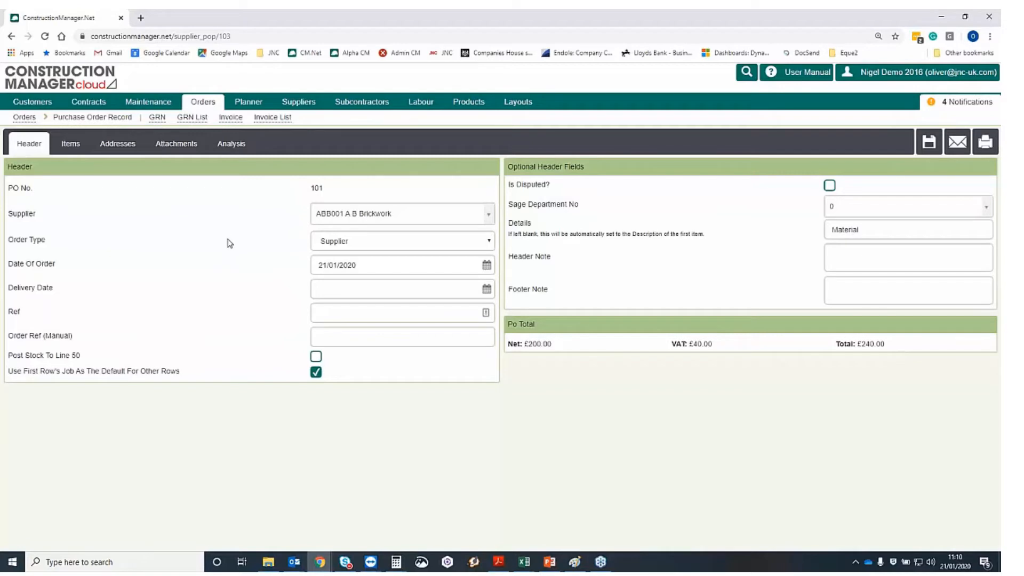
click(326, 312)
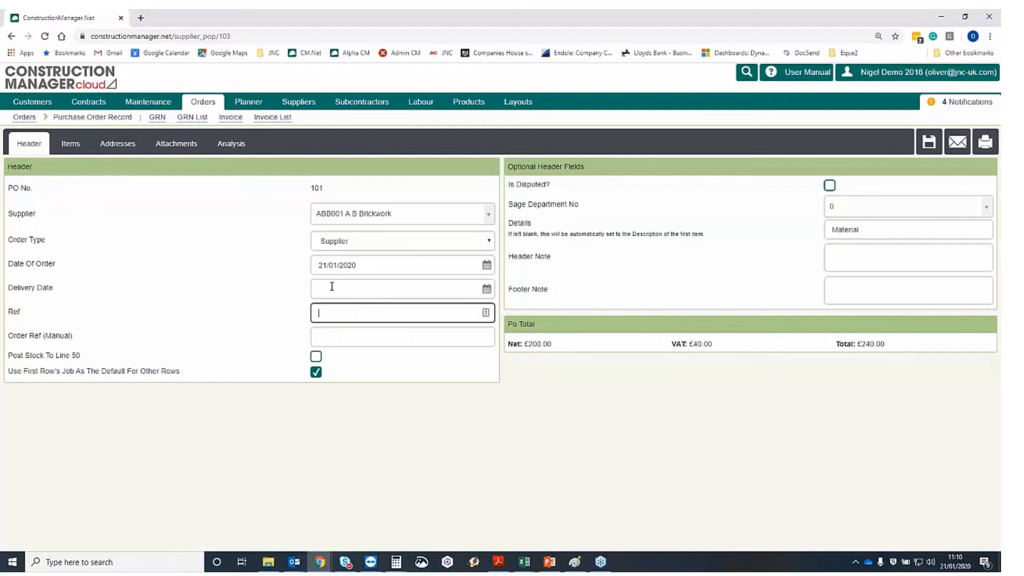
text(Oliver)
key(Tab)
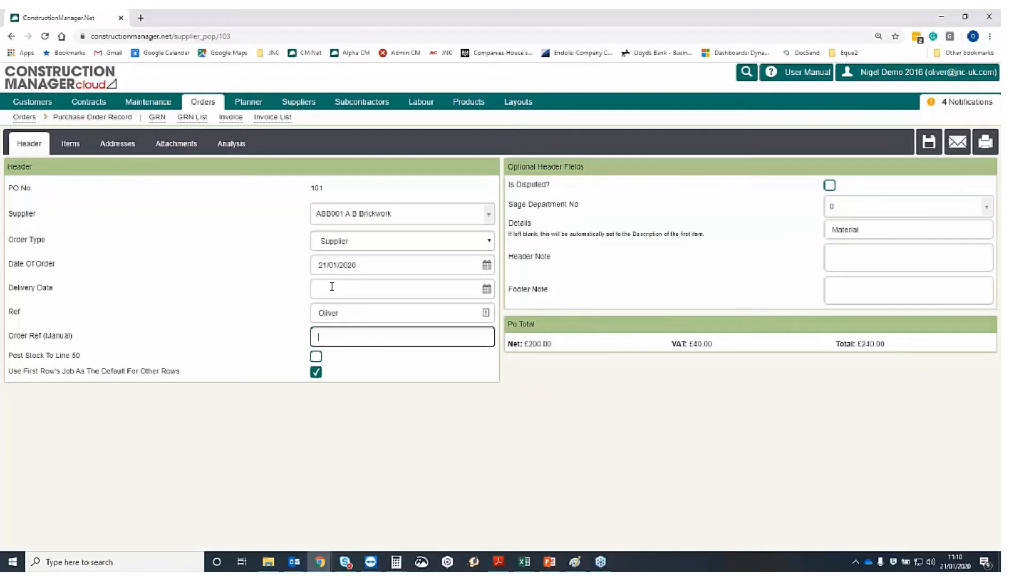
text(12456789)
Download the order's attached jpg photo from the Attachments tab and open it
click(73, 151)
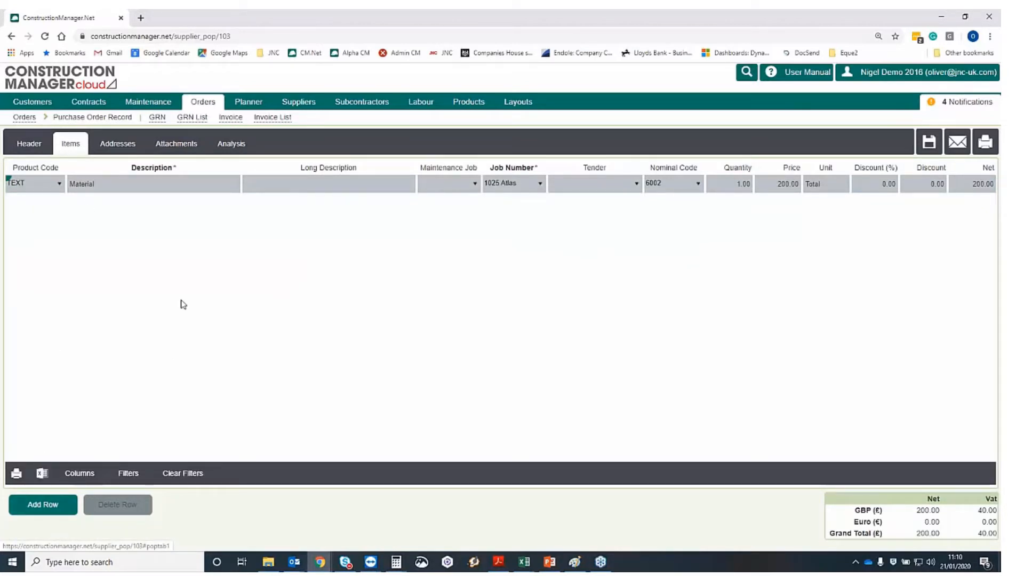
click(183, 149)
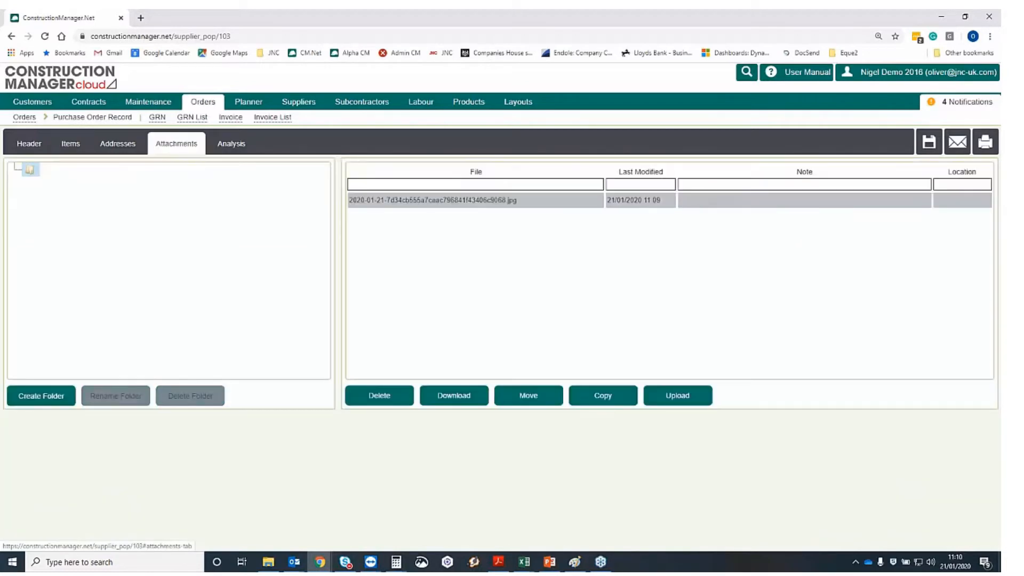
click(416, 204)
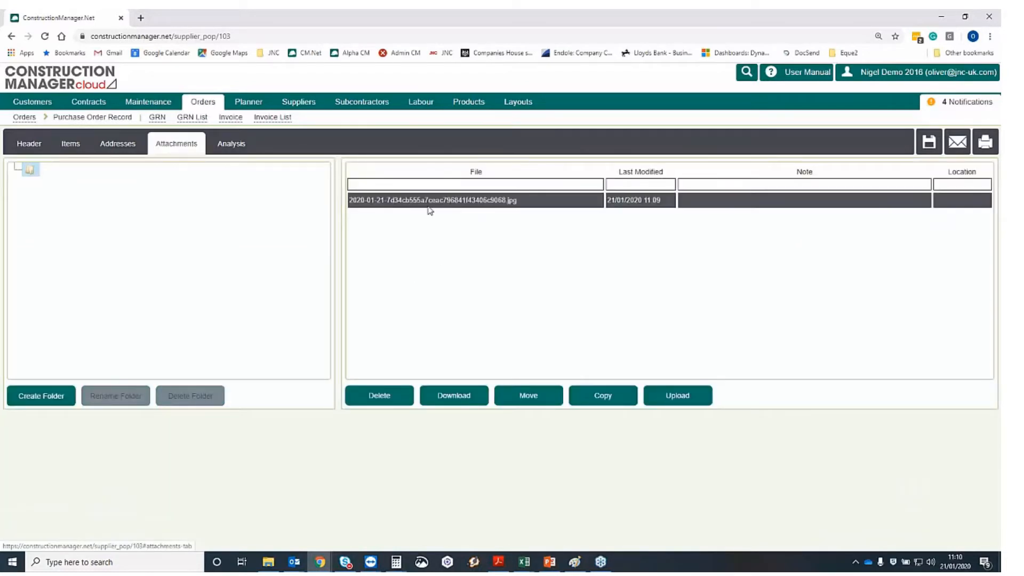
click(459, 400)
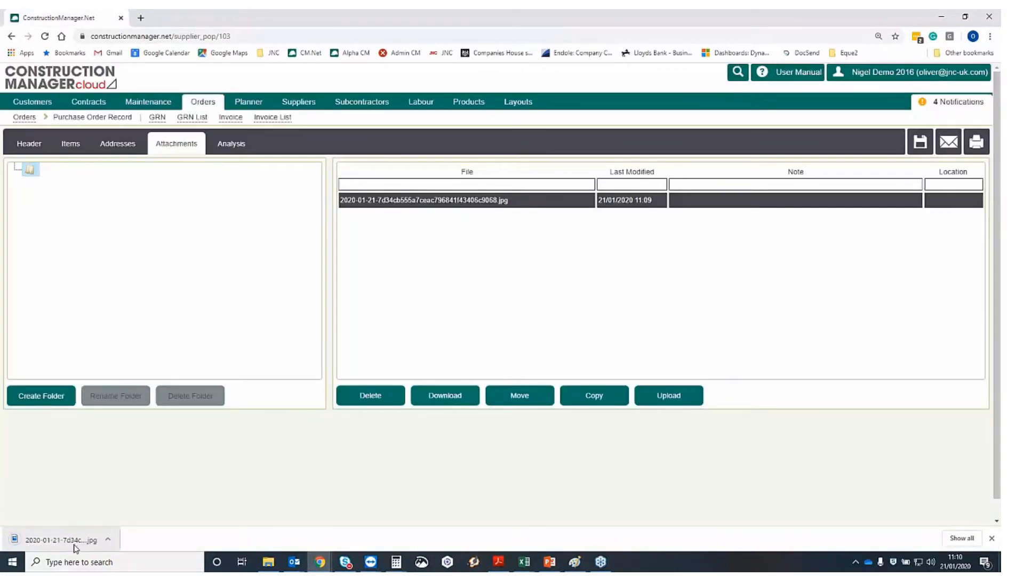
click(66, 544)
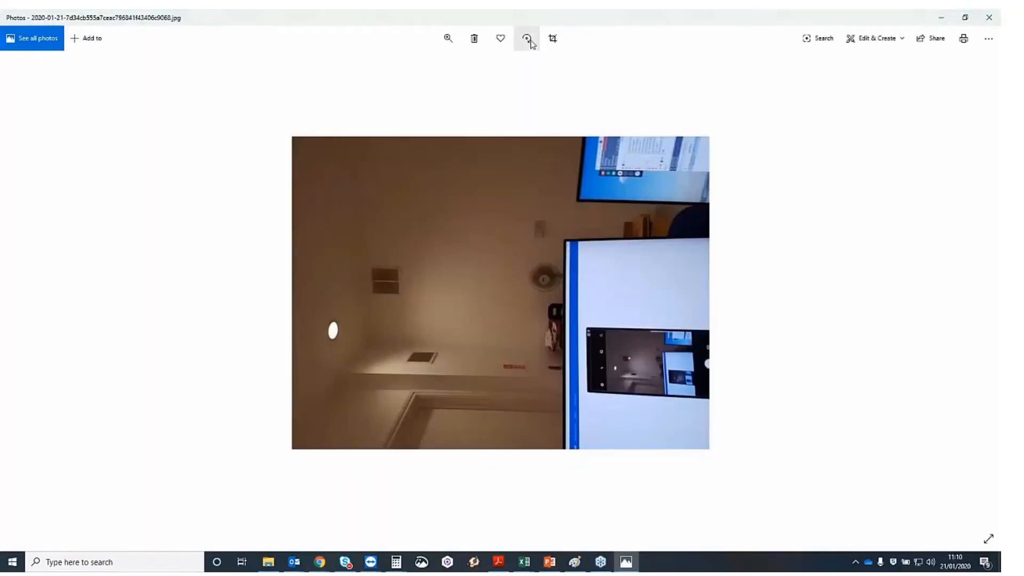
Rotate the photo to portrait, minimise Photos, and return to order 101's Header tab
click(530, 41)
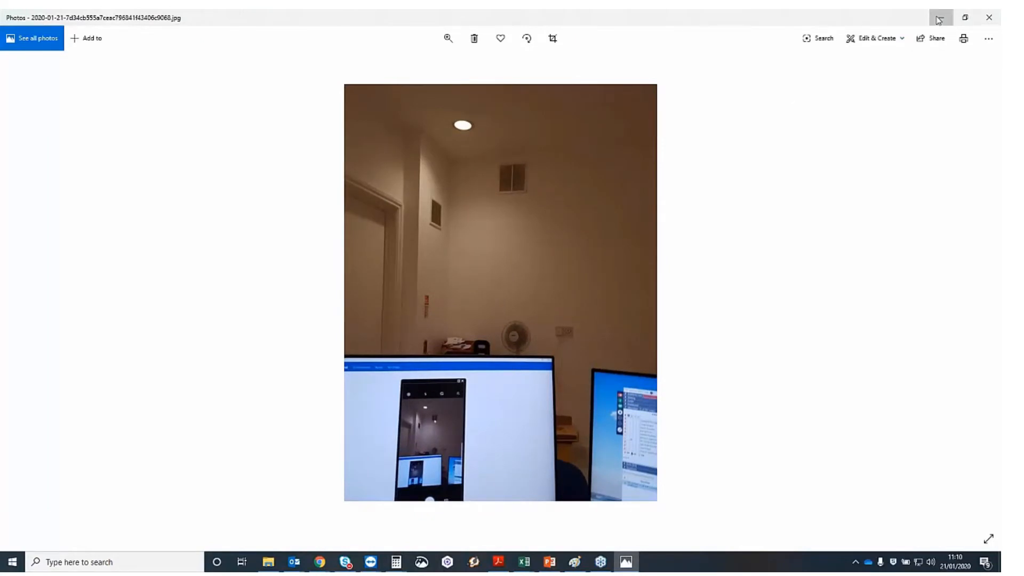
click(939, 20)
click(29, 147)
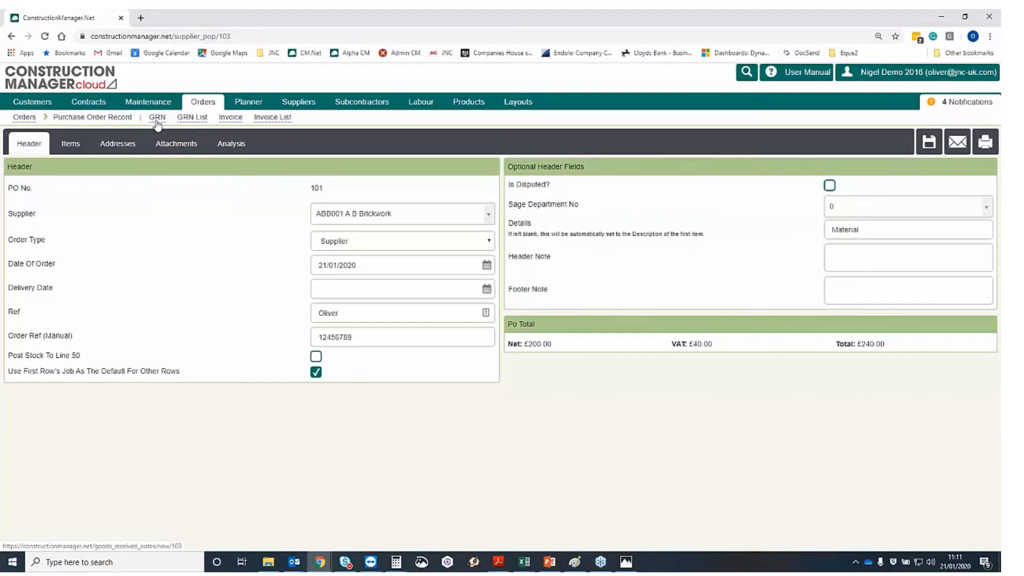
Invoice order 101, leaving the order page, with Ref 123456 and date 21 January 2020
click(231, 120)
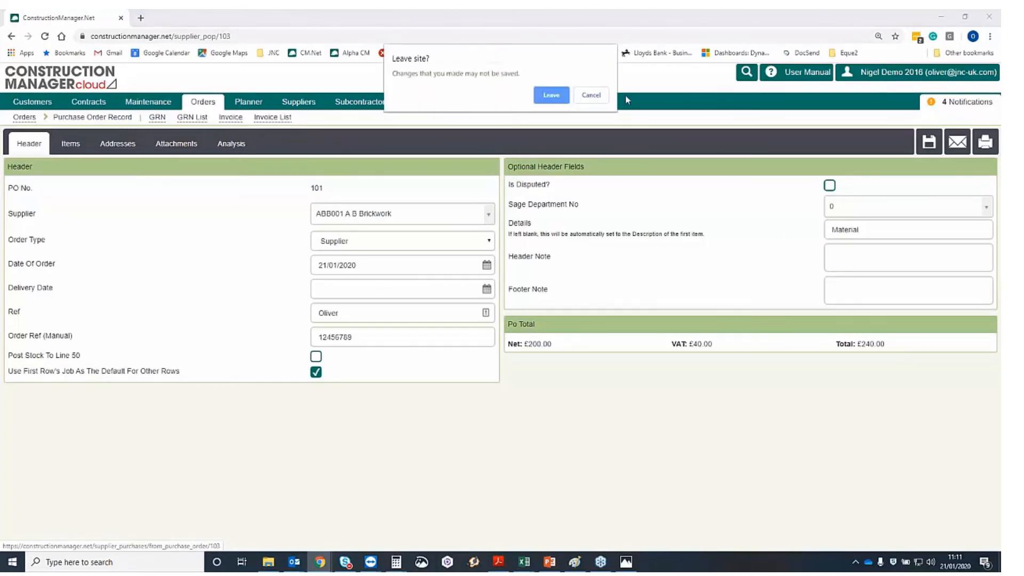
click(549, 96)
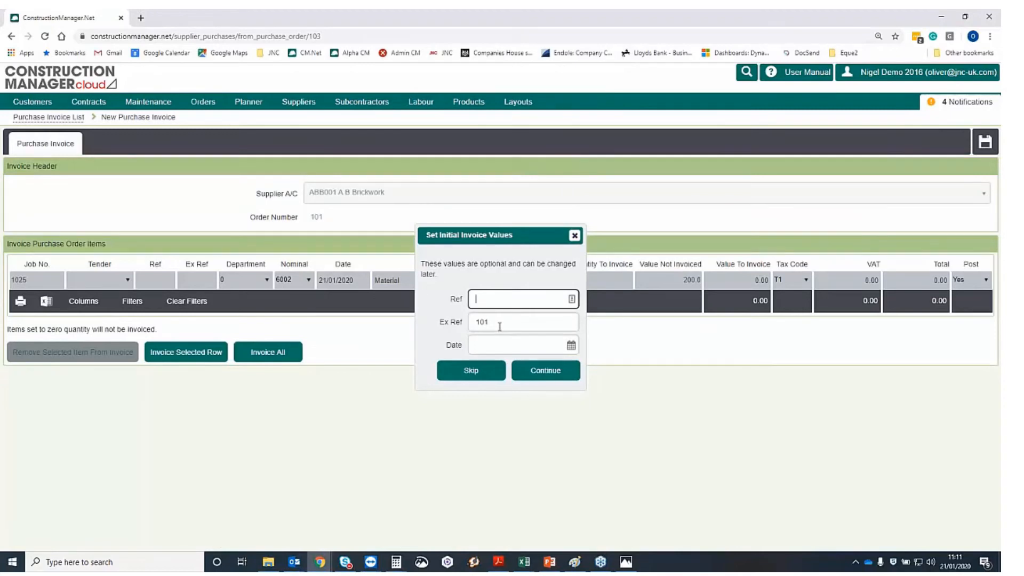
text(123456)
key(Tab)
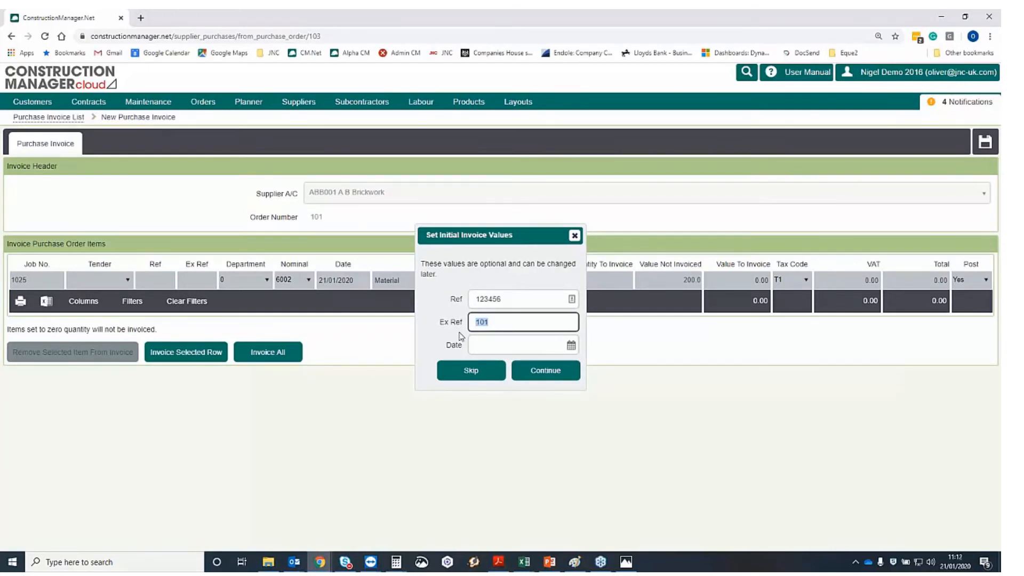
click(486, 344)
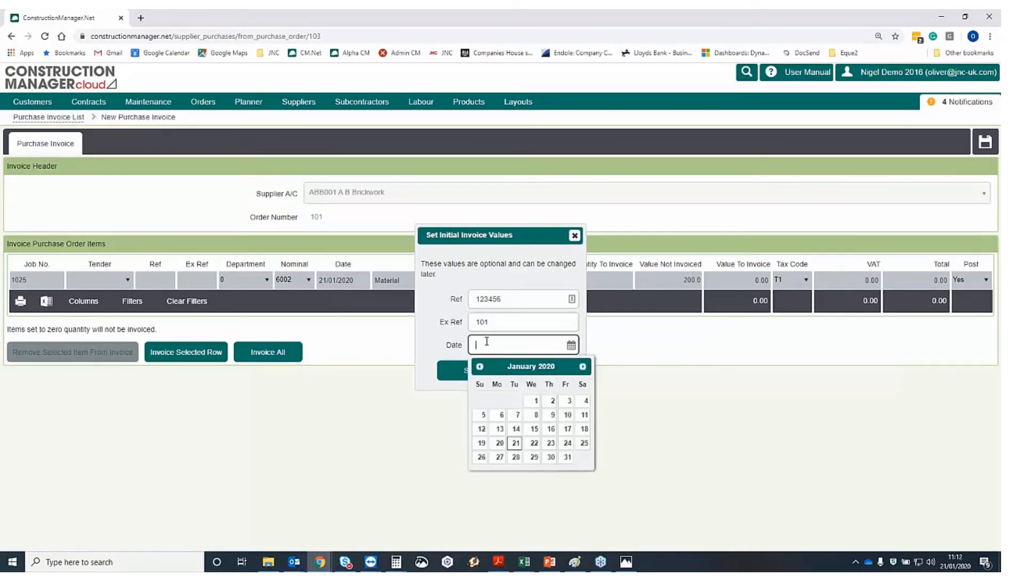
click(515, 444)
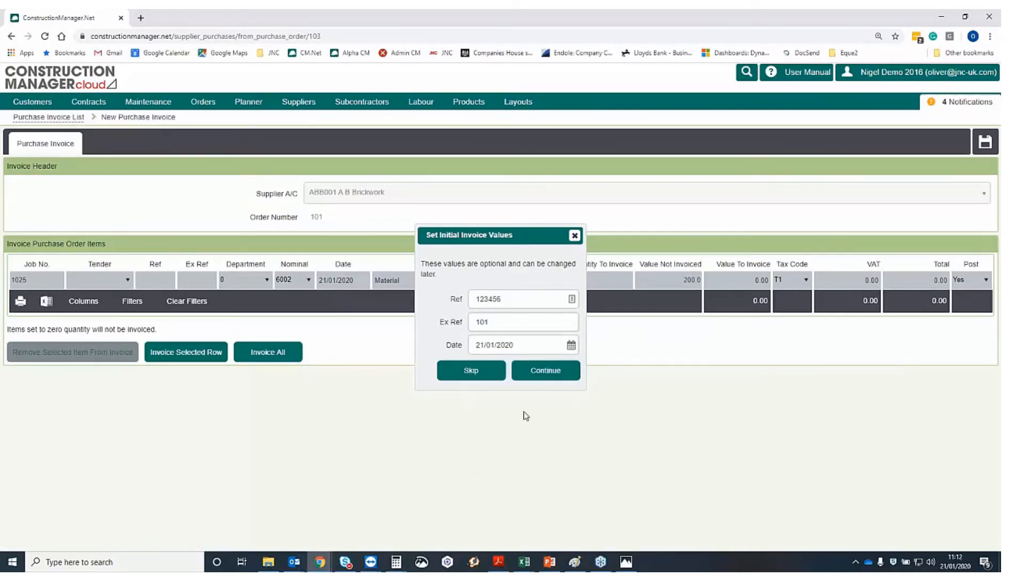
click(537, 372)
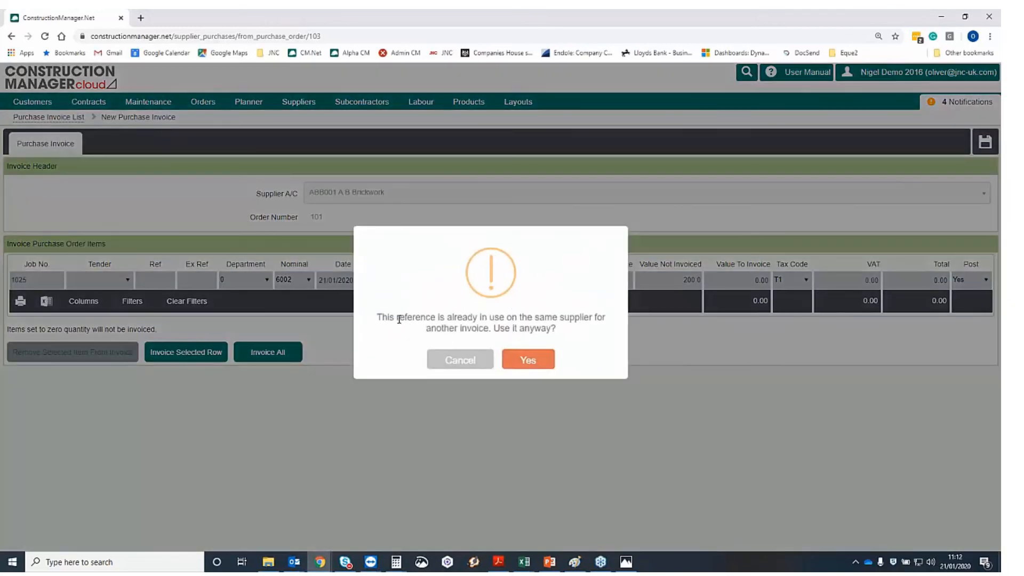
Highlight the duplicate-reference warning and confirm keeping Ref 123456 anyway
drag(399, 319, 550, 319)
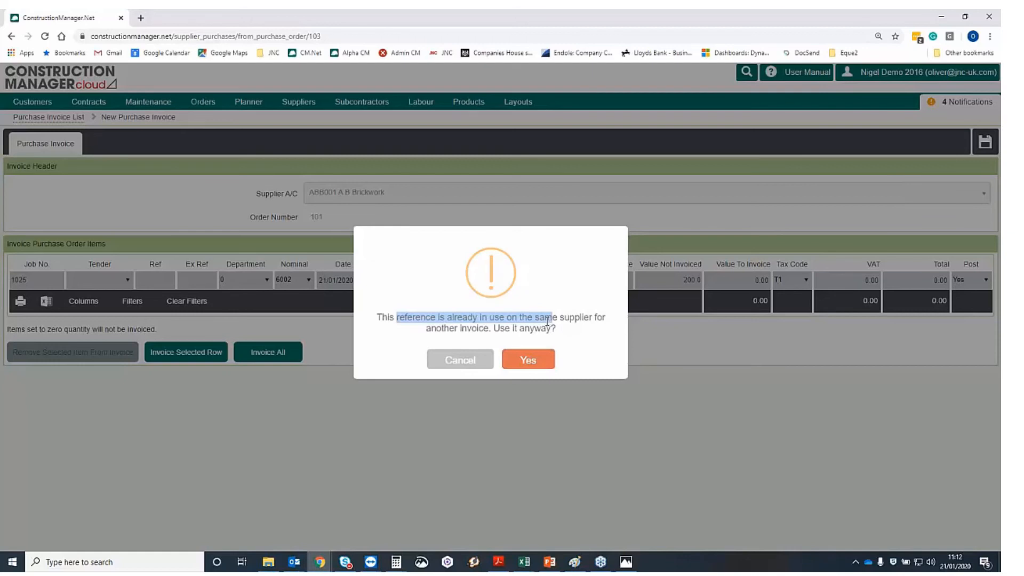
click(533, 361)
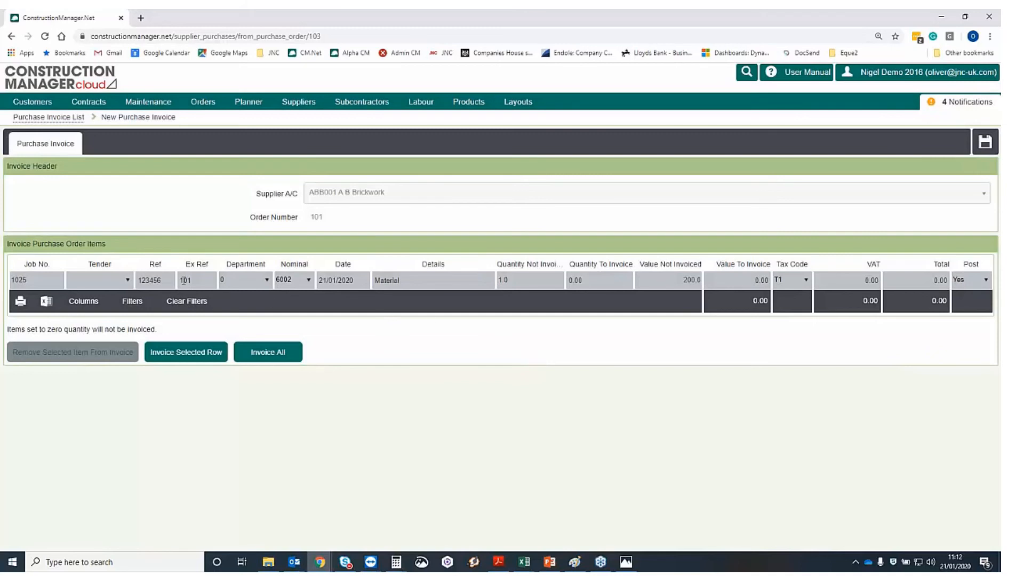
Set the invoice line's nominal code to 5000 and invoice its full quantity
click(296, 281)
text(500)
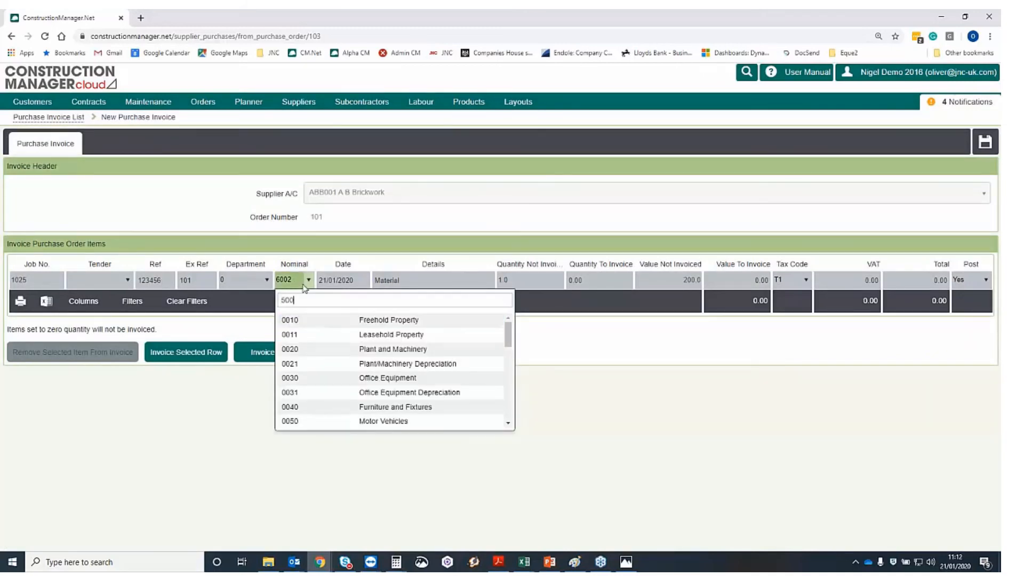
key(Return)
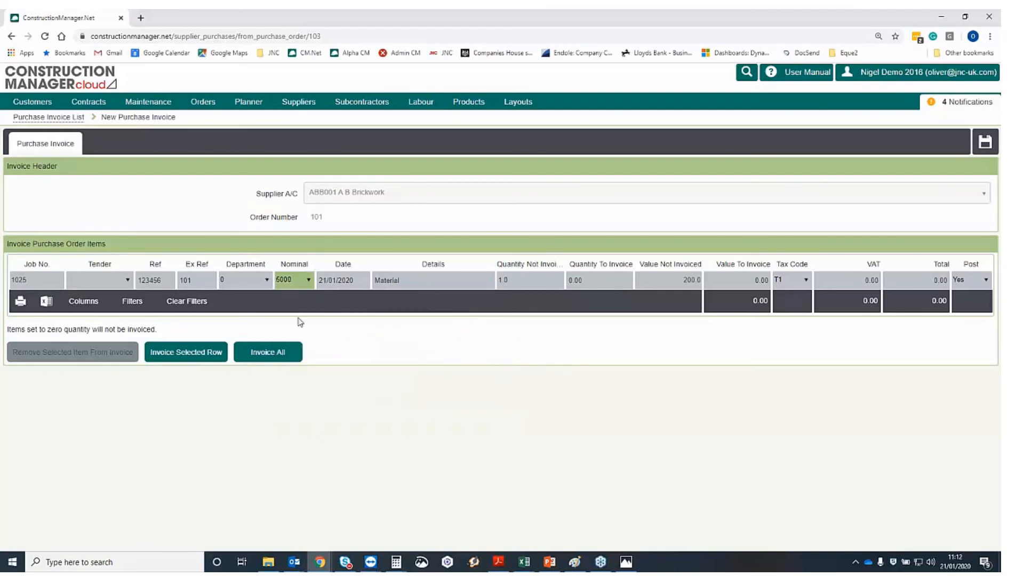
key(Tab)
key(Tab)
key(Tab)
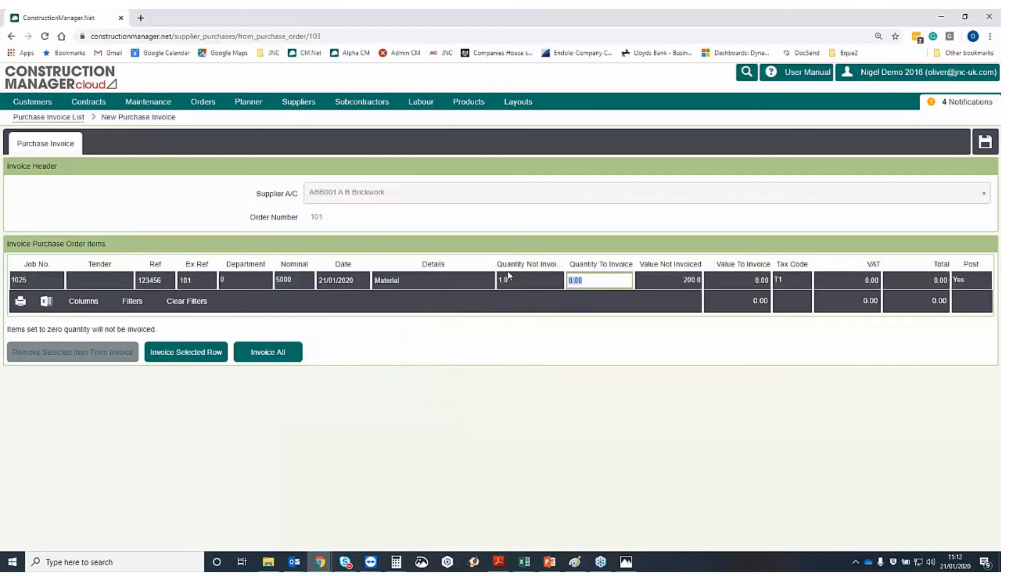
click(274, 356)
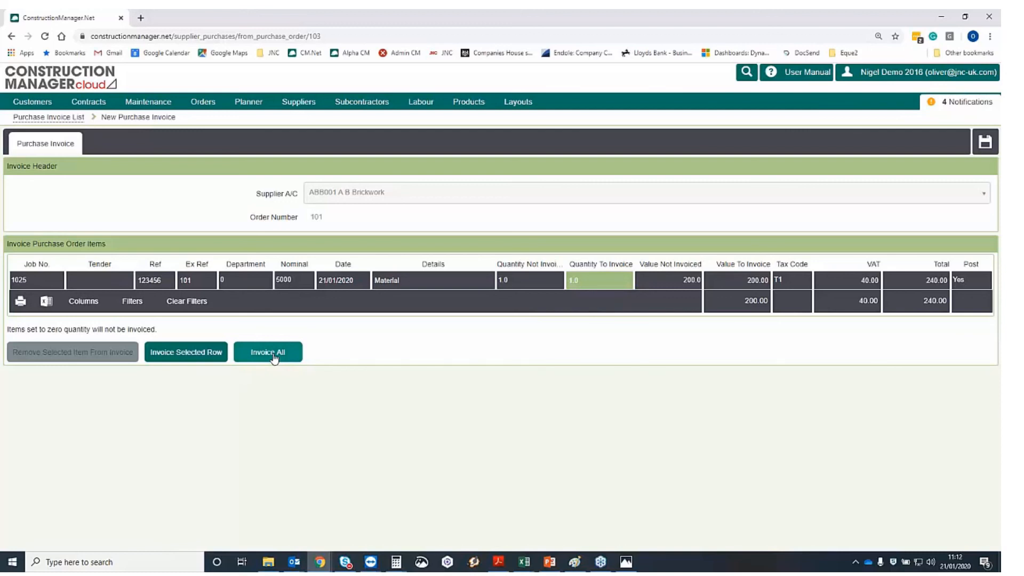
Try 199.99 value and 39.99 VAT, revert to the full 200.00 plus 40.00, and save
click(747, 280)
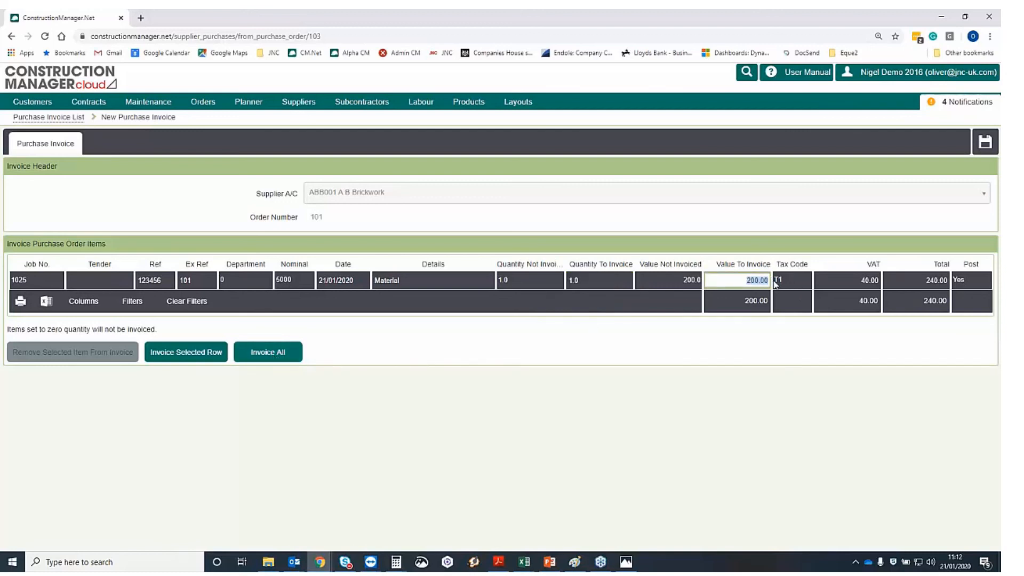
text(199.99)
key(Tab)
click(854, 279)
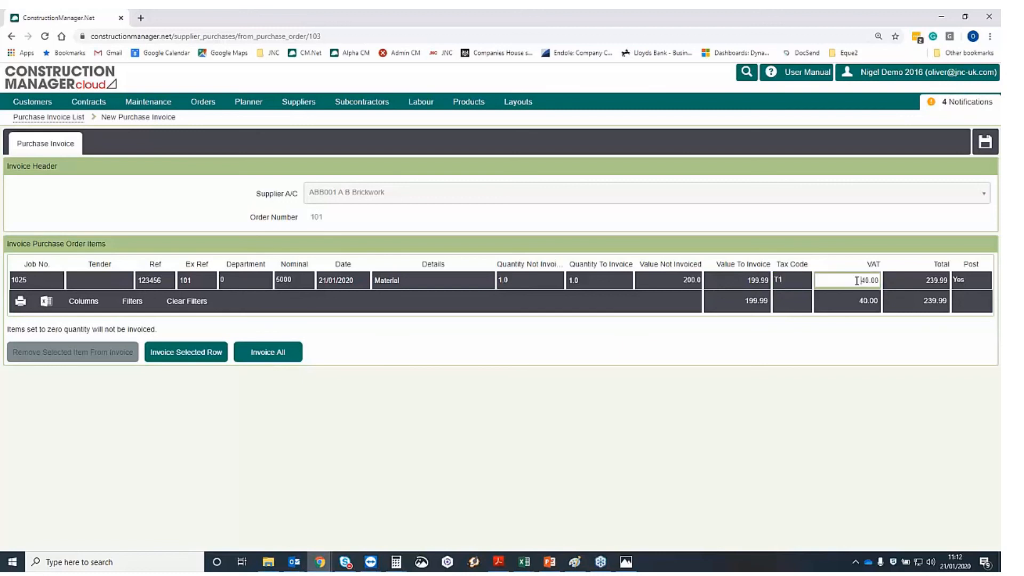
text(39.99)
key(Tab)
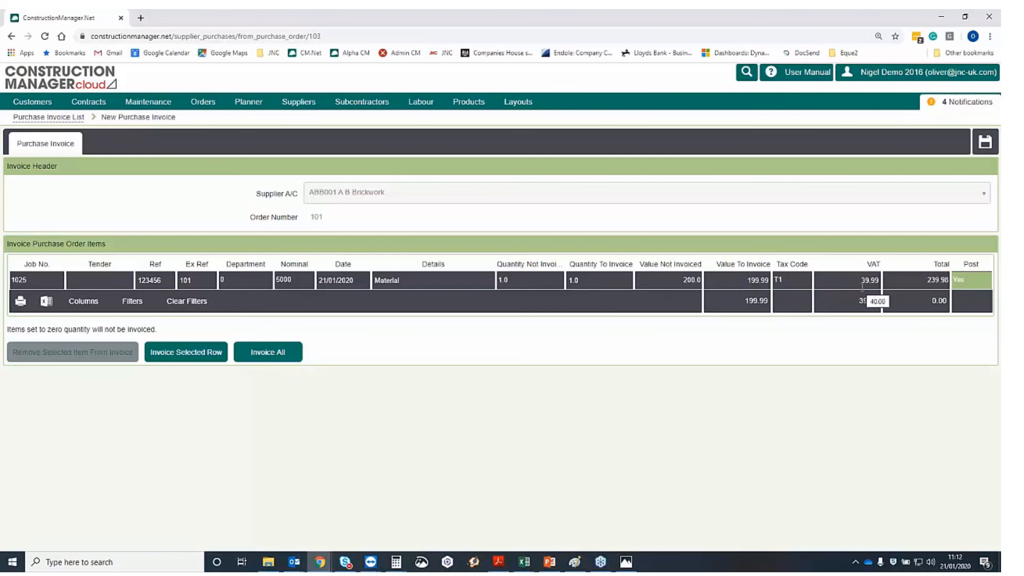
click(268, 355)
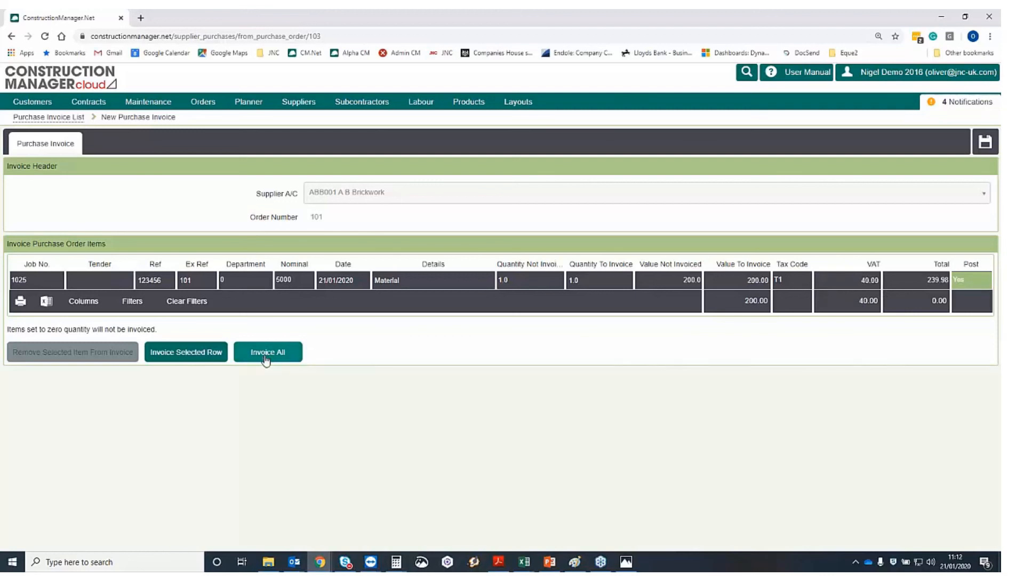
click(986, 144)
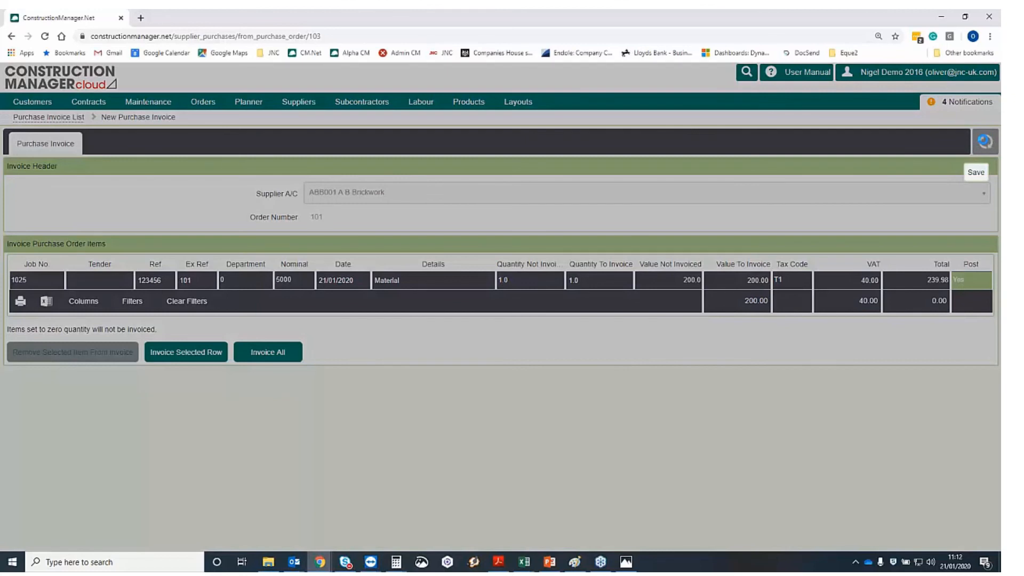